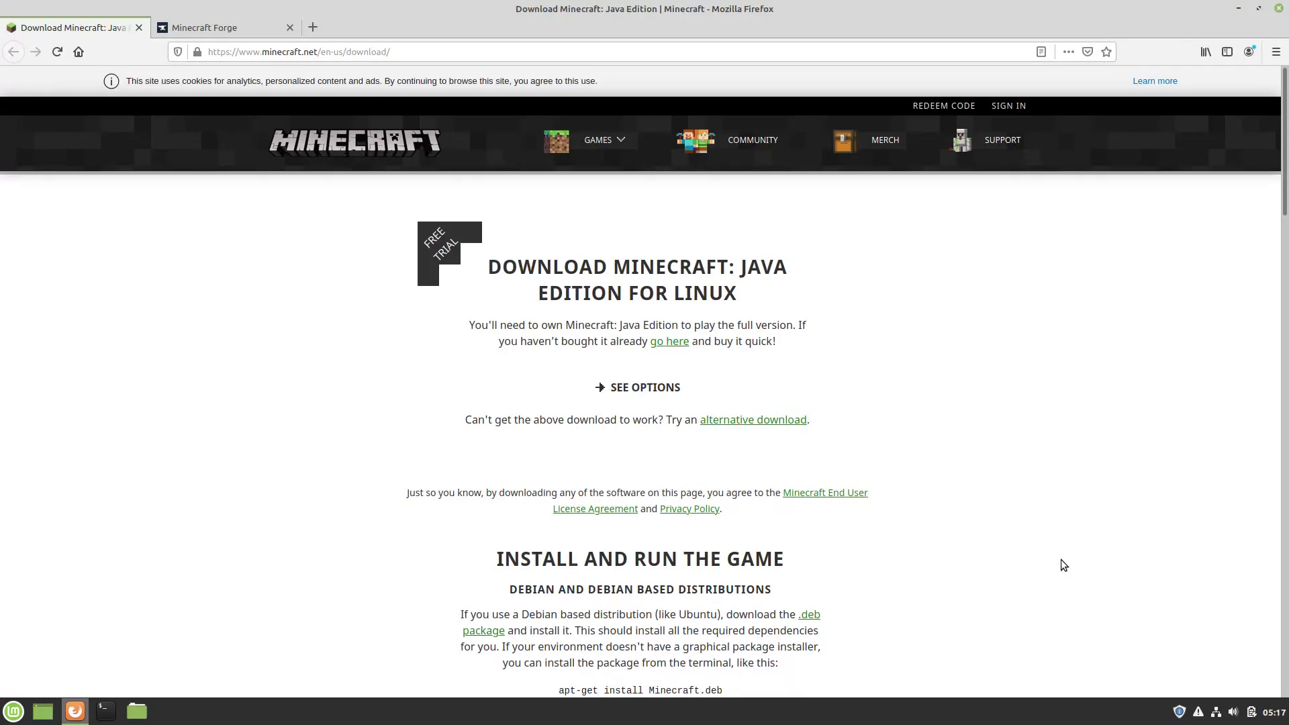
Download the Minecraft .deb package in Firefox and save it to disk as Minecraft.deb.
left_click(809, 615)
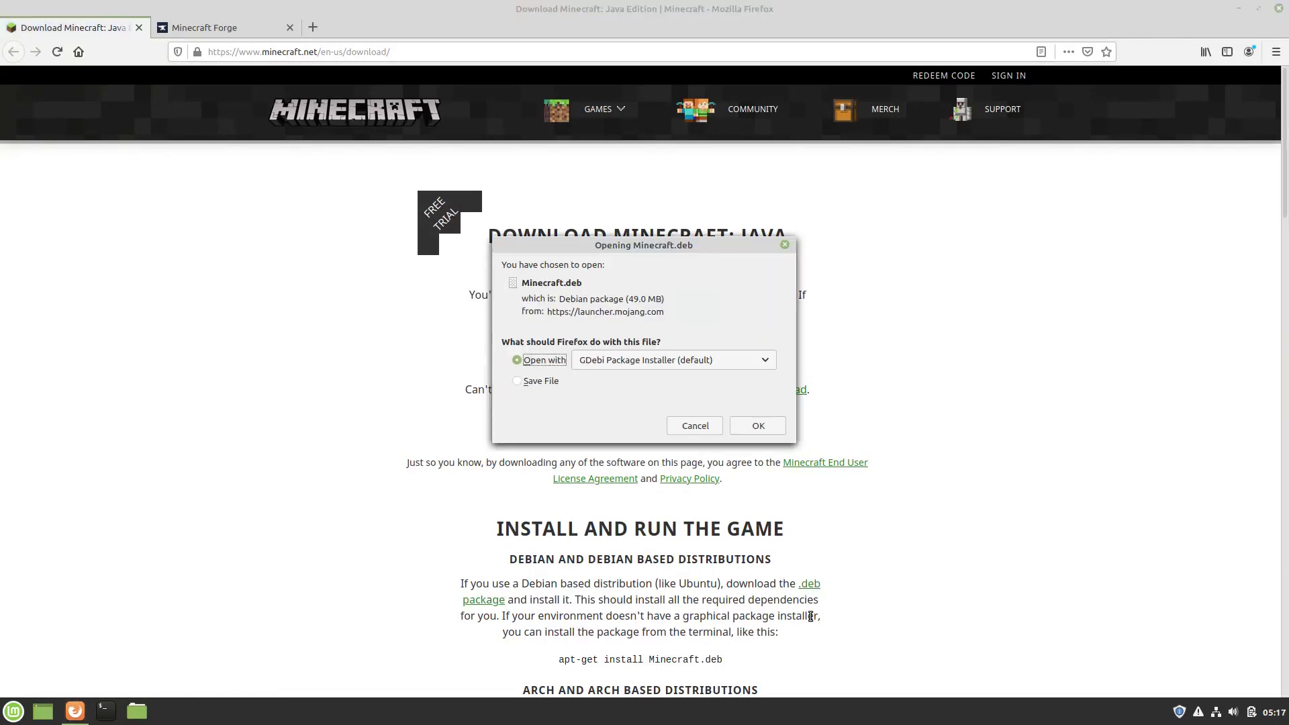
left_click(525, 381)
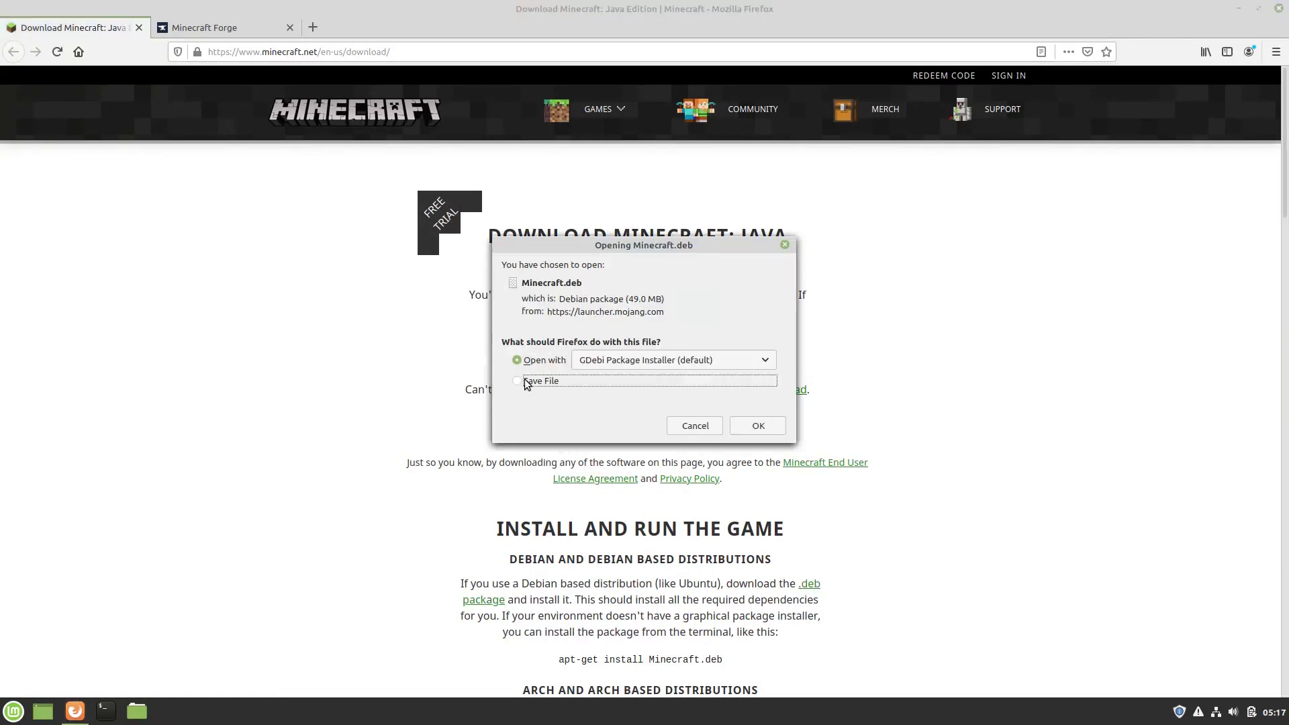
left_click(753, 427)
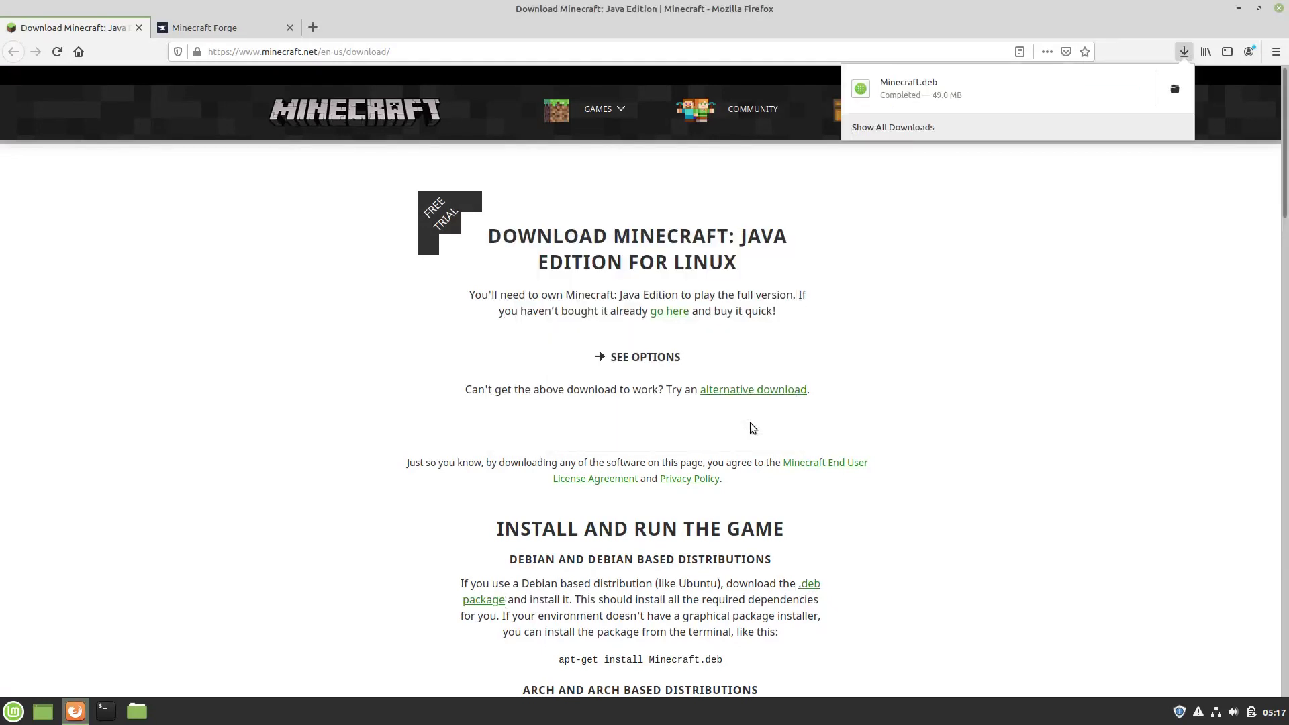
From the Downloads folder, open Minecraft.deb with GDebi Package Installer.
left_click(1174, 88)
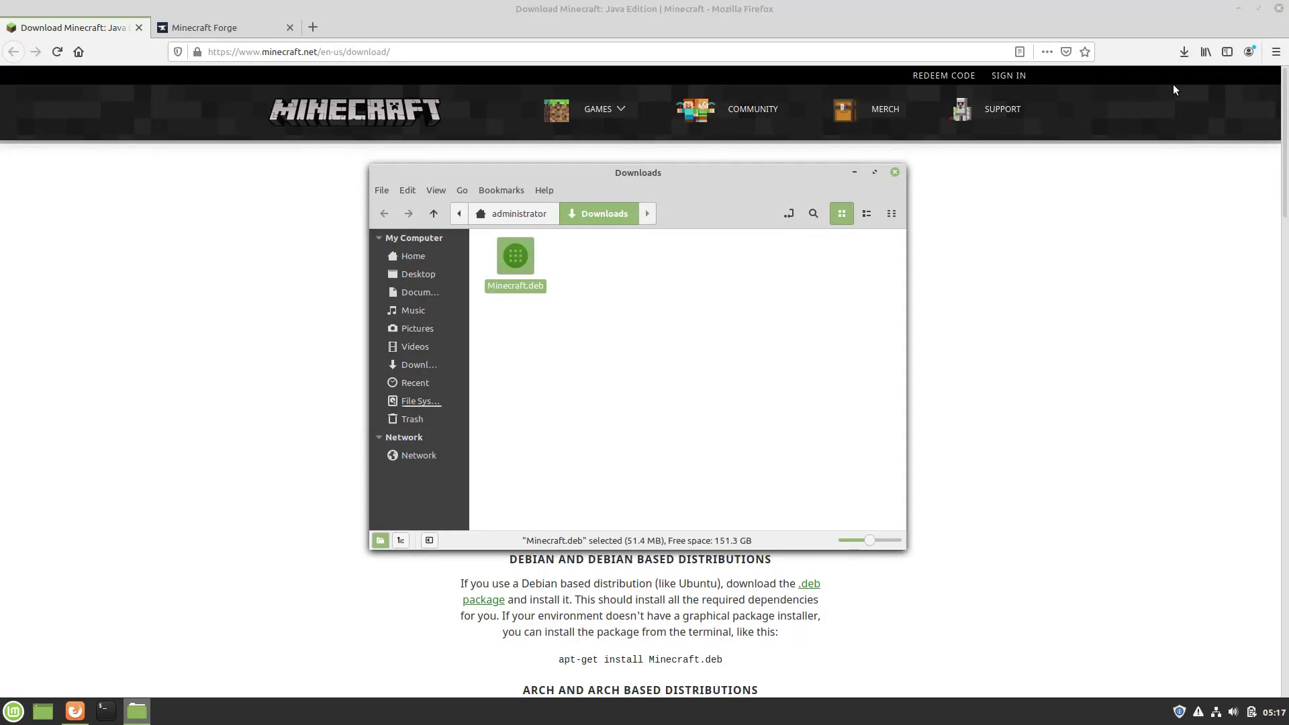
right_click(515, 257)
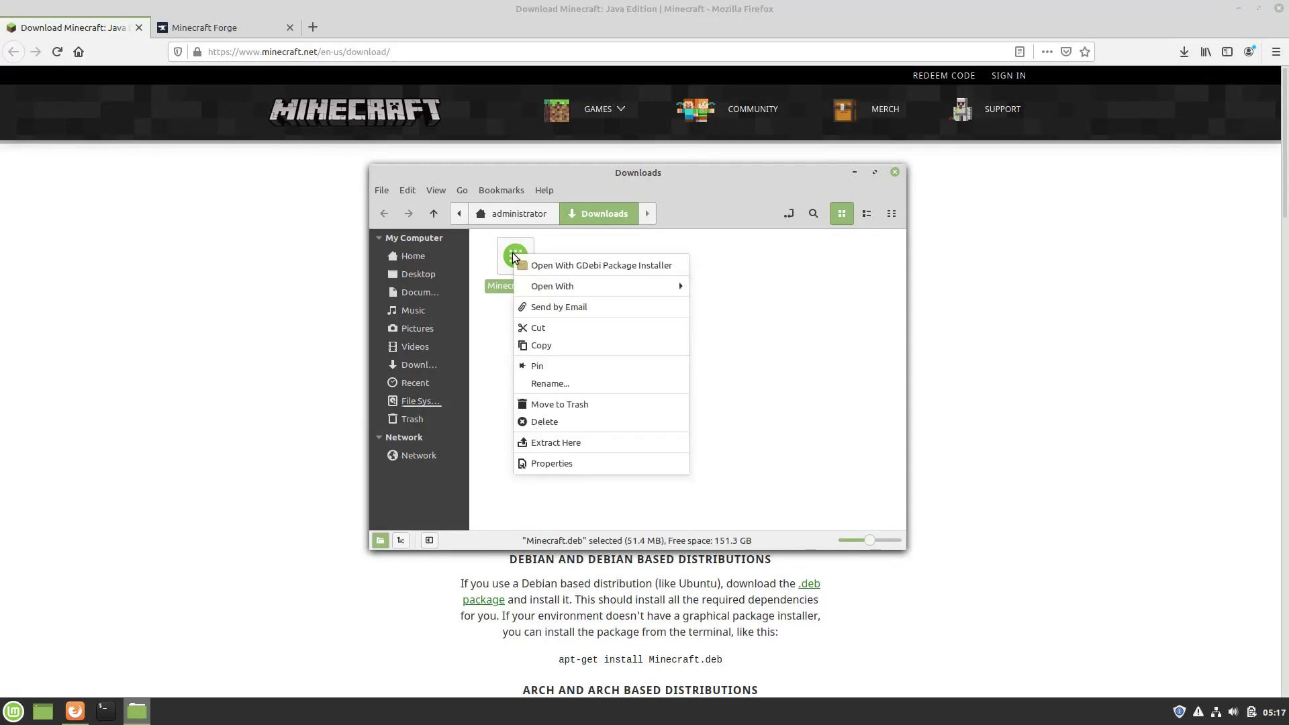
left_click(541, 266)
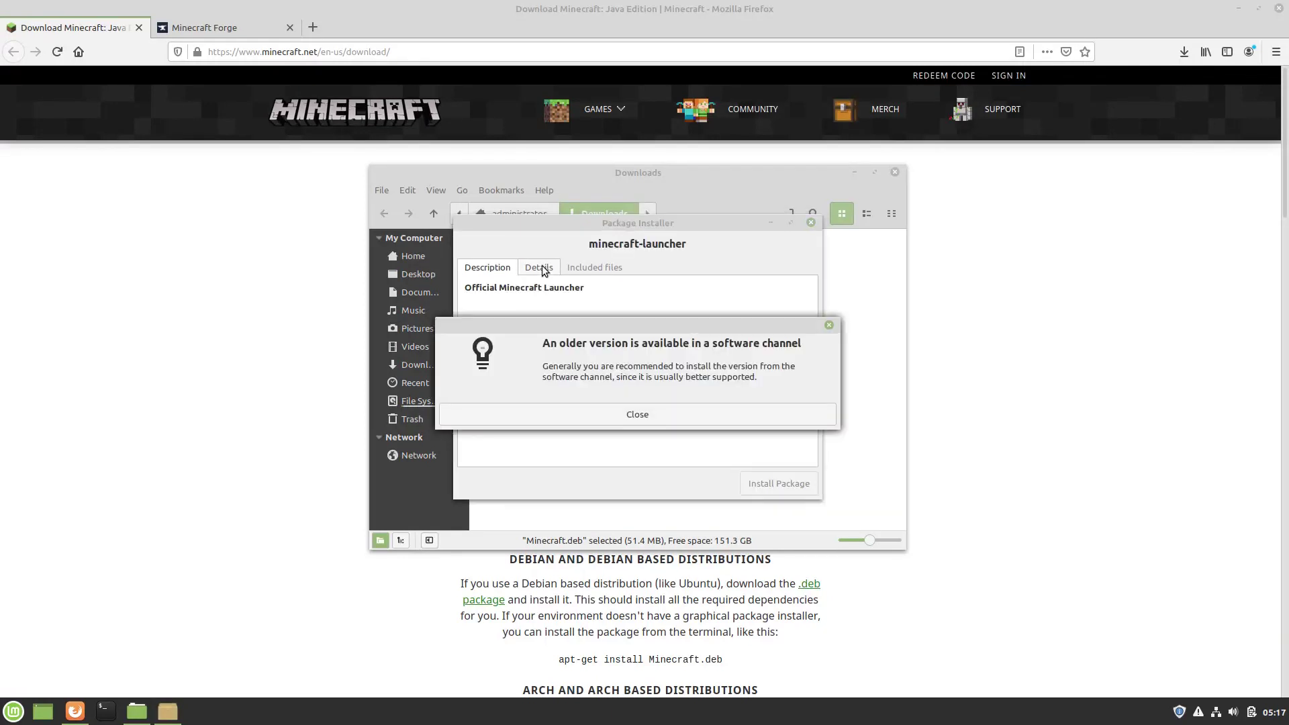
Install minecraft-launcher plus its 6 required packages, authorizing with the account password.
left_click(614, 408)
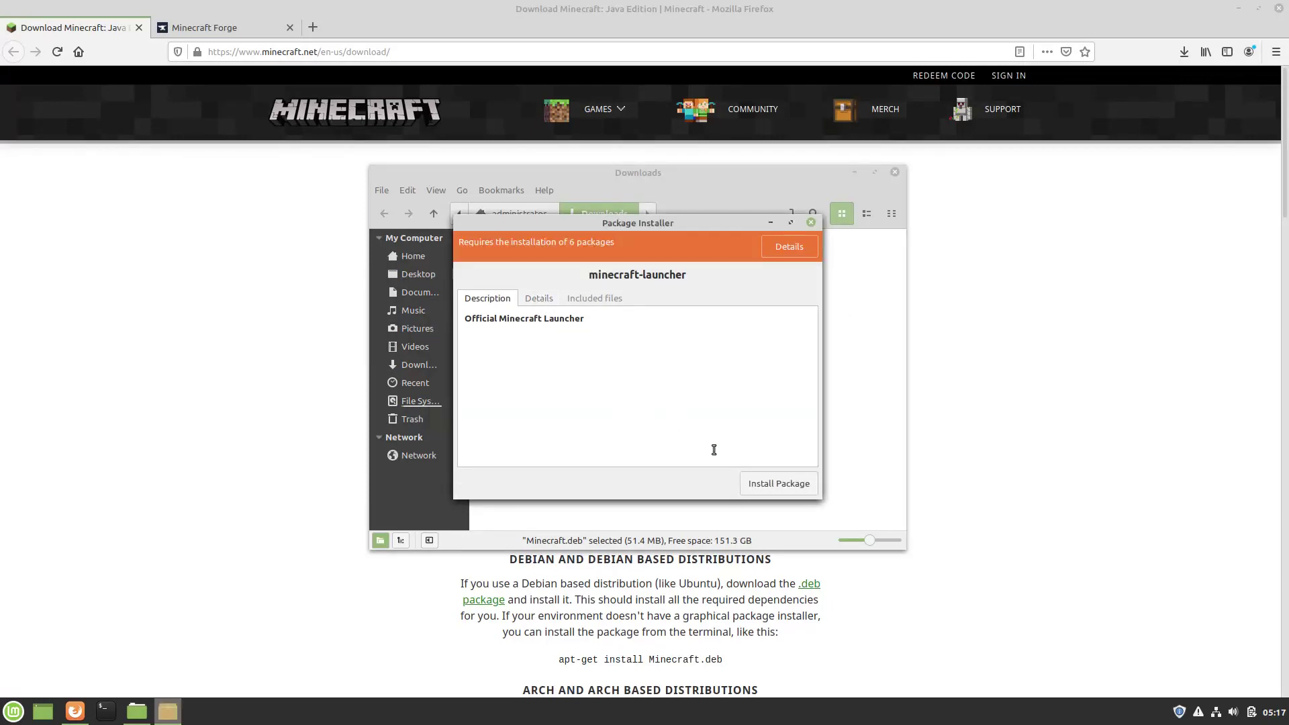
left_click(773, 485)
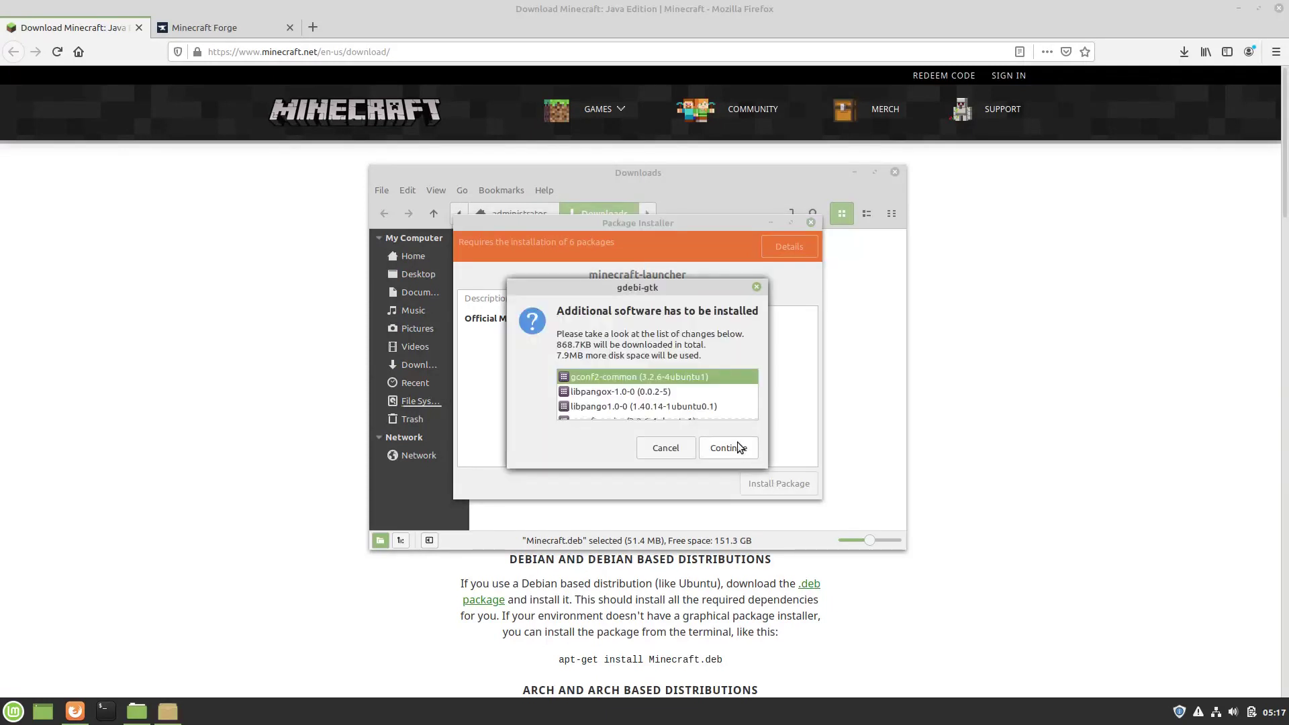
left_click(737, 443)
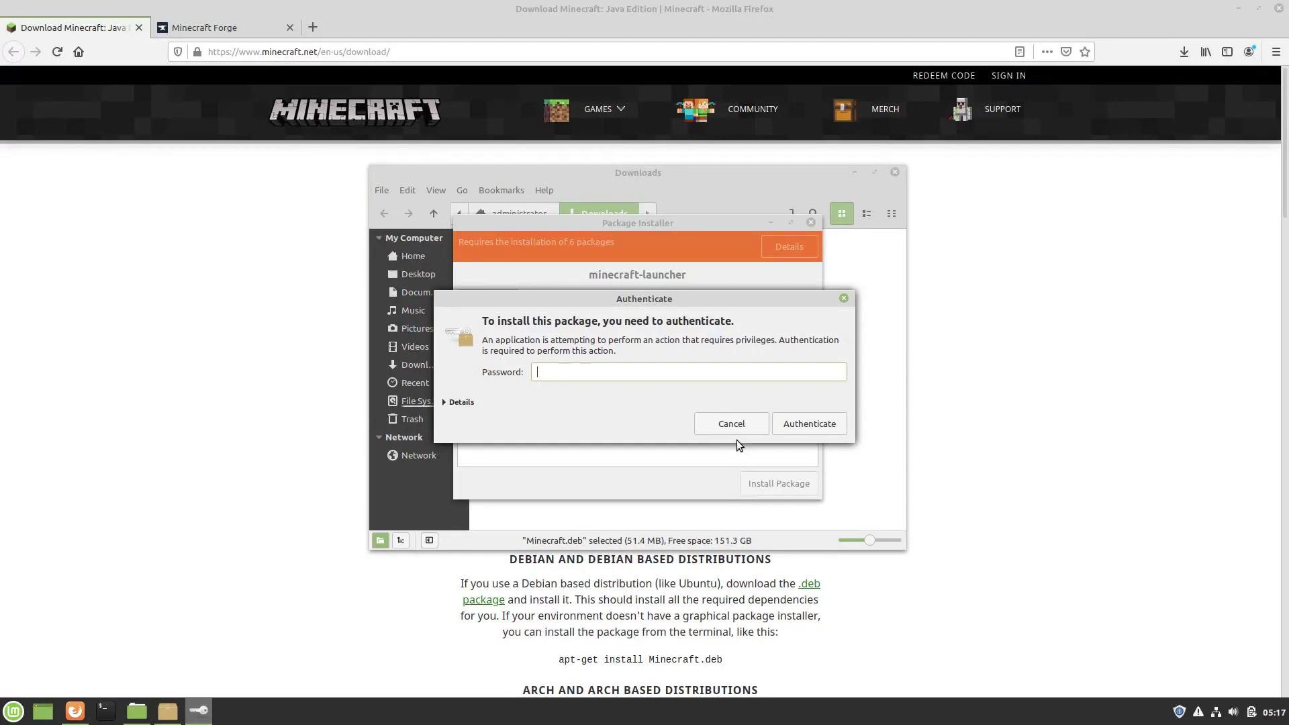
type("*****")
key("Return")
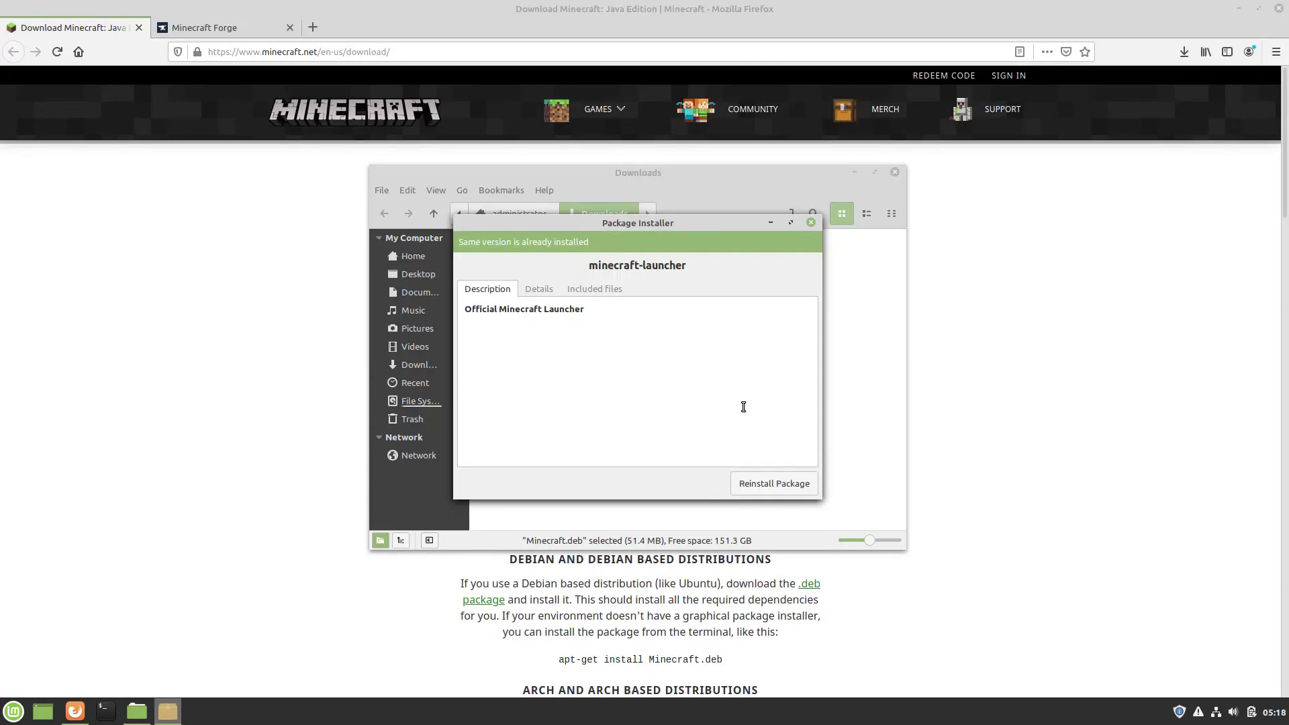
Close GDebi, start Minecraft Launcher from the Games menu, then close it at the login screen.
left_click(813, 223)
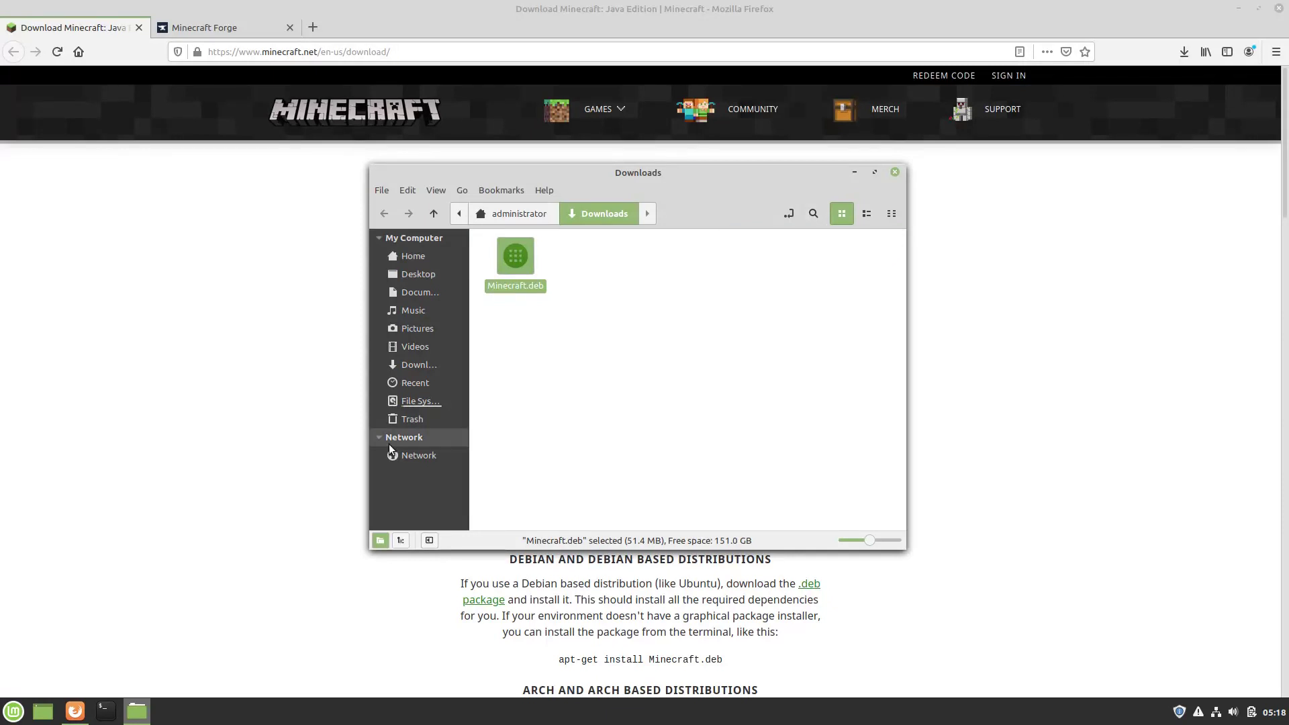
left_click(15, 710)
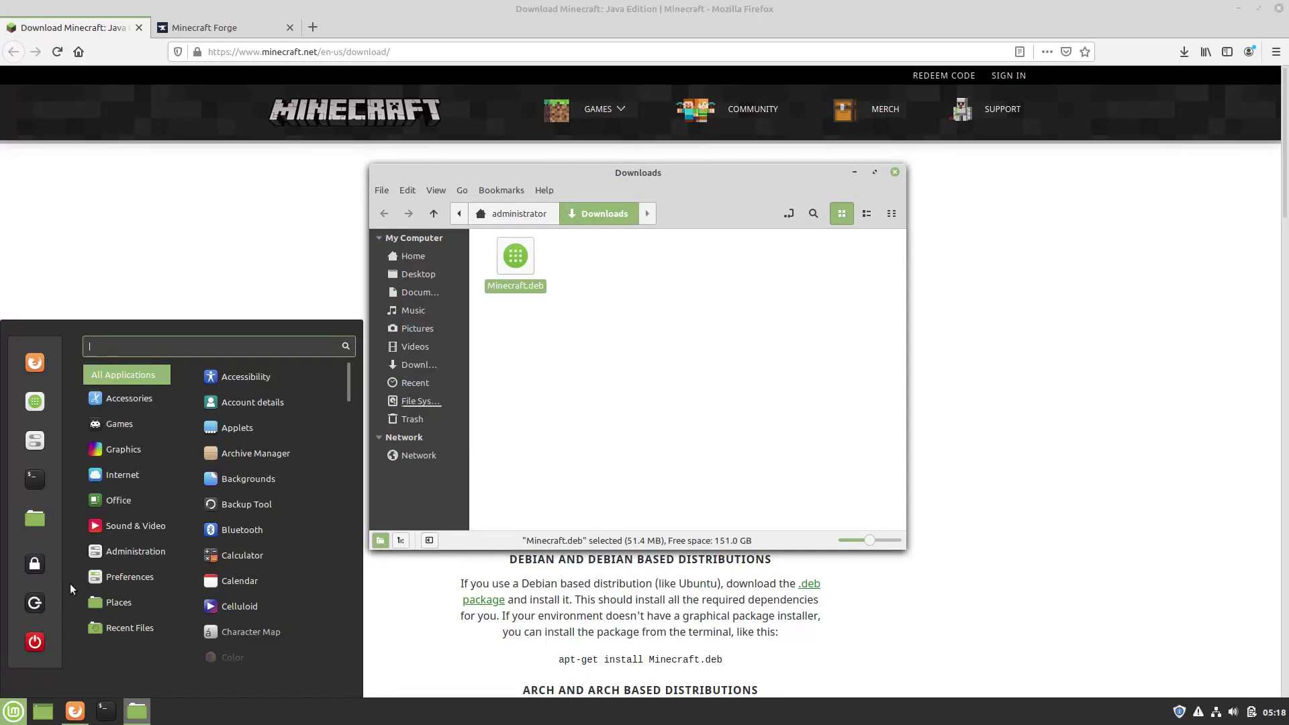
mouse_move(127, 424)
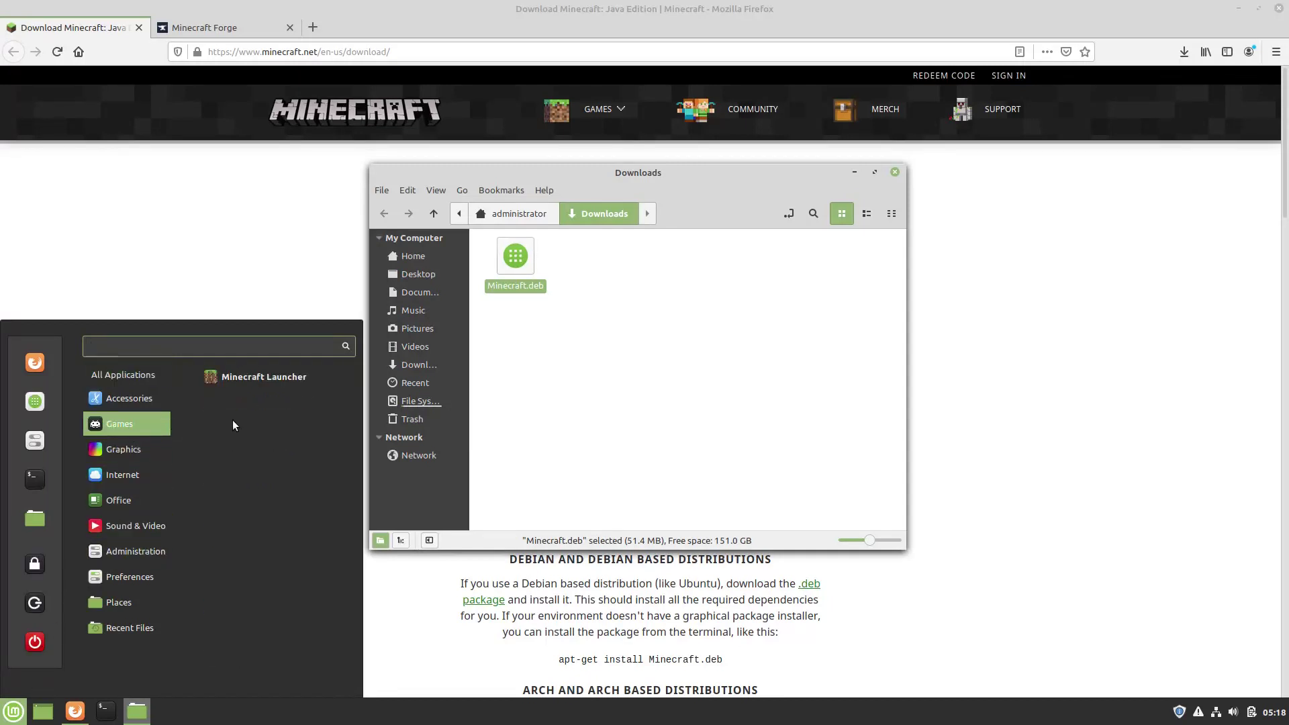
left_click(238, 376)
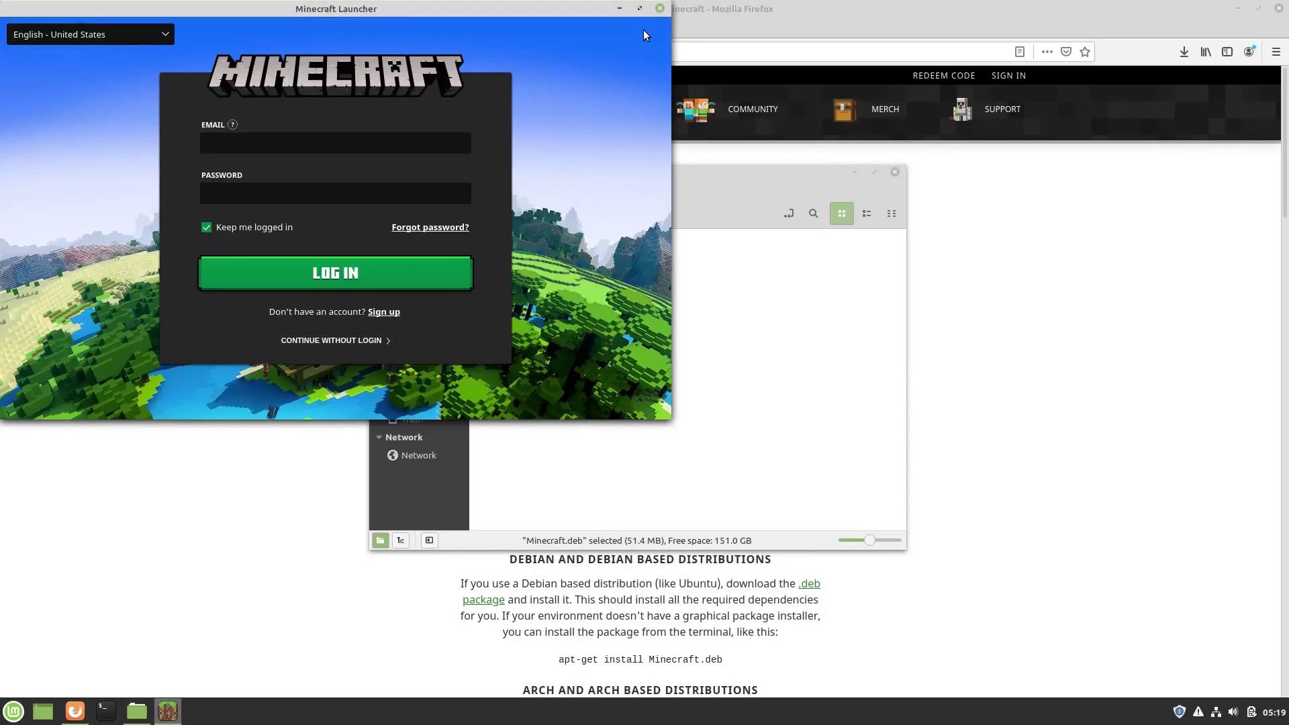
left_click(660, 9)
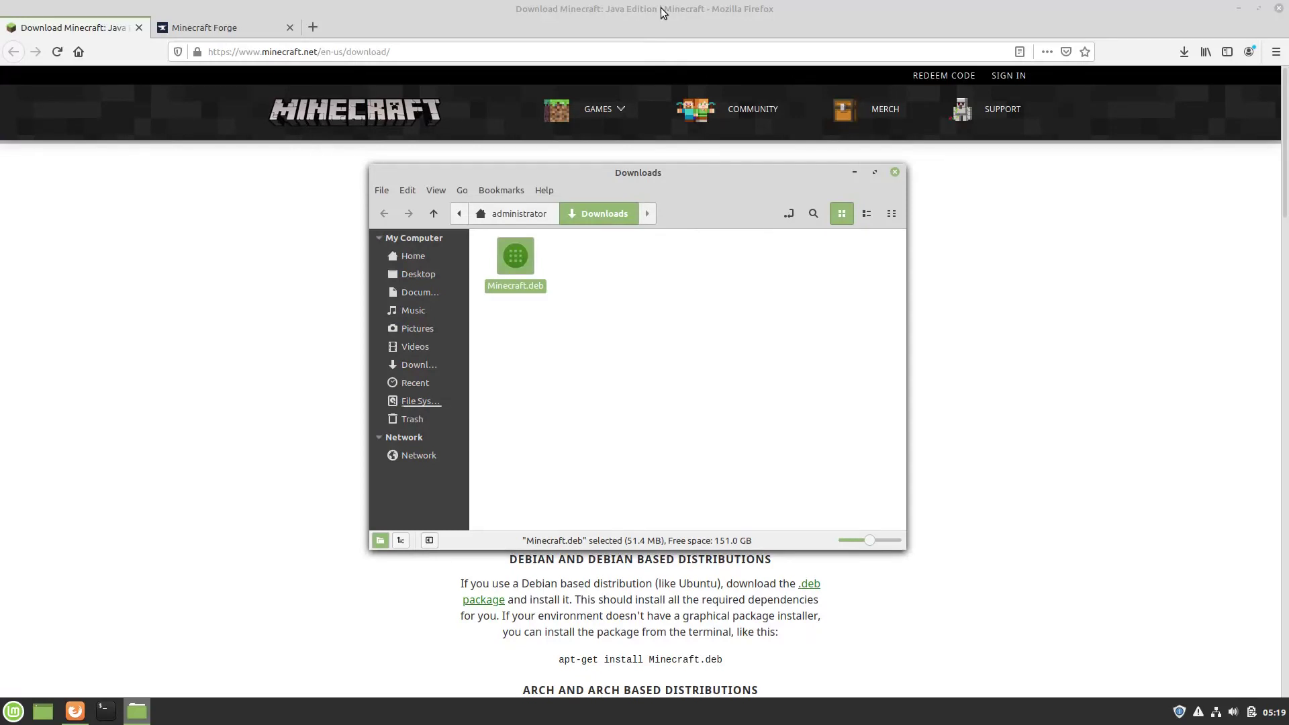
Save the Forge 1.15.2 installer jar (31.1.19) from the Forge site, then open its Downloads folder.
left_click(237, 25)
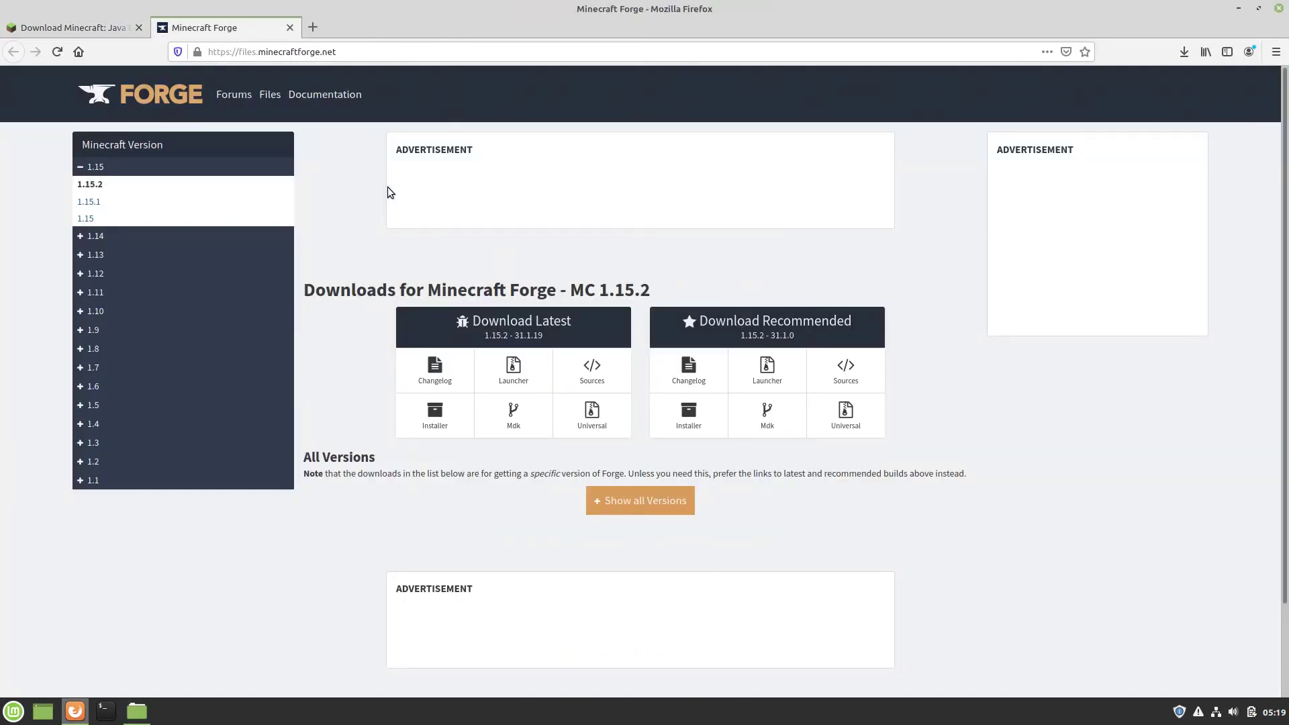
left_click(447, 418)
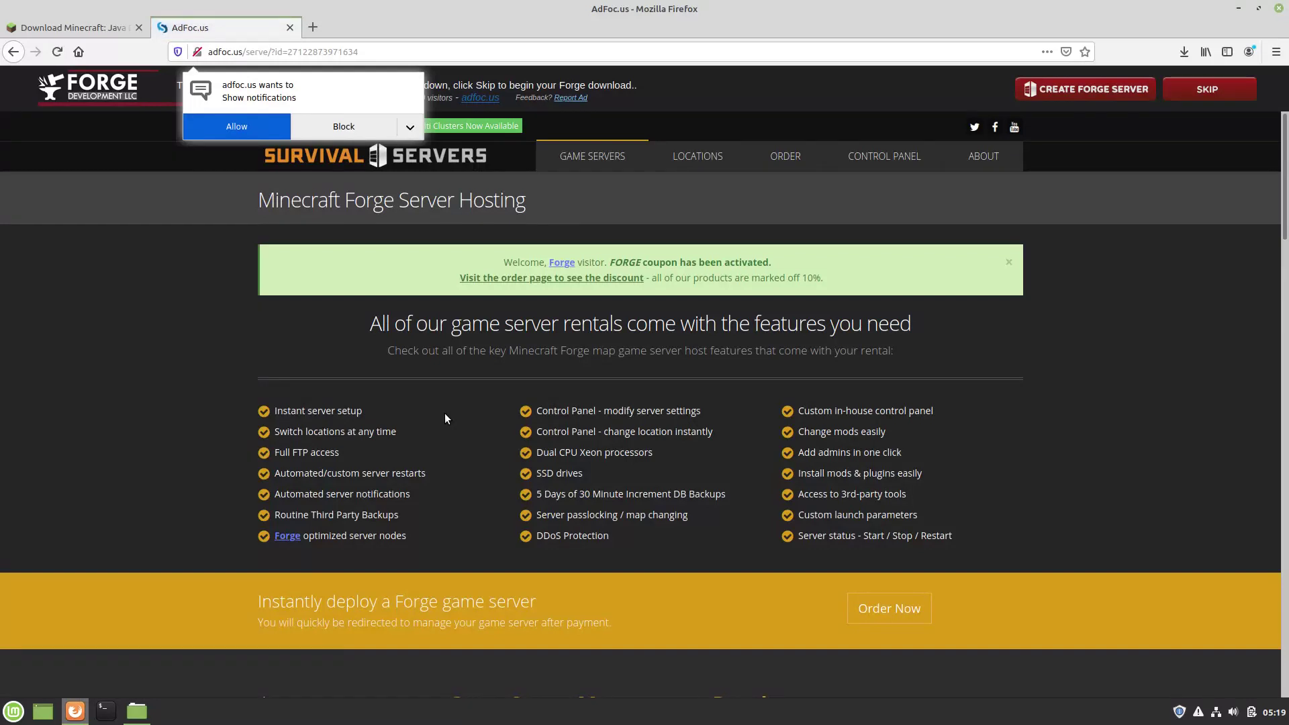
left_click(1200, 83)
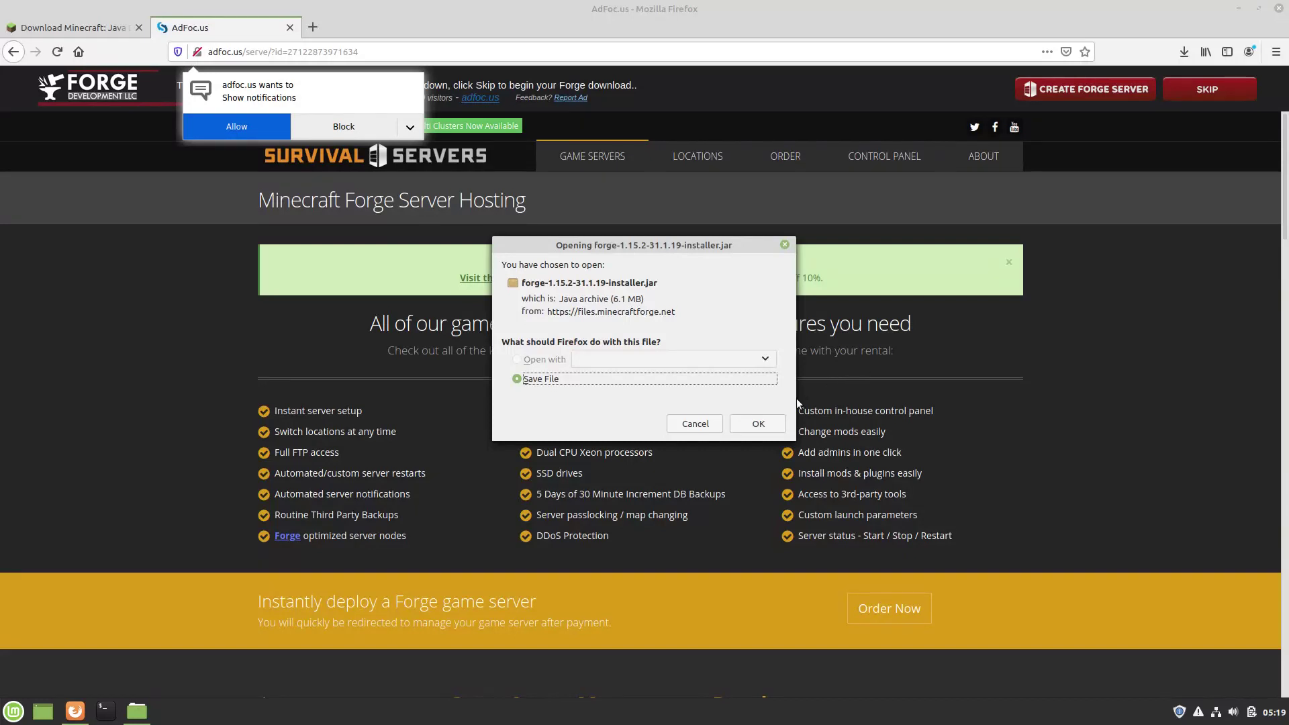
left_click(762, 427)
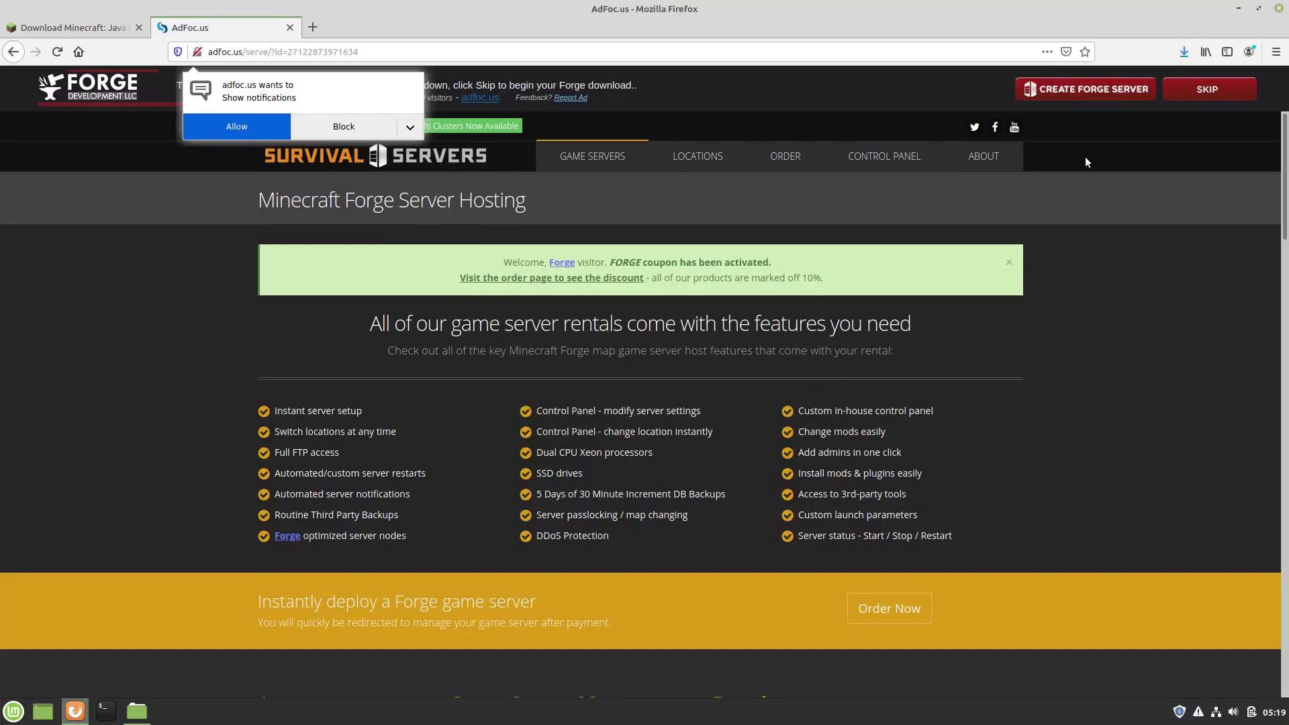
left_click(1186, 52)
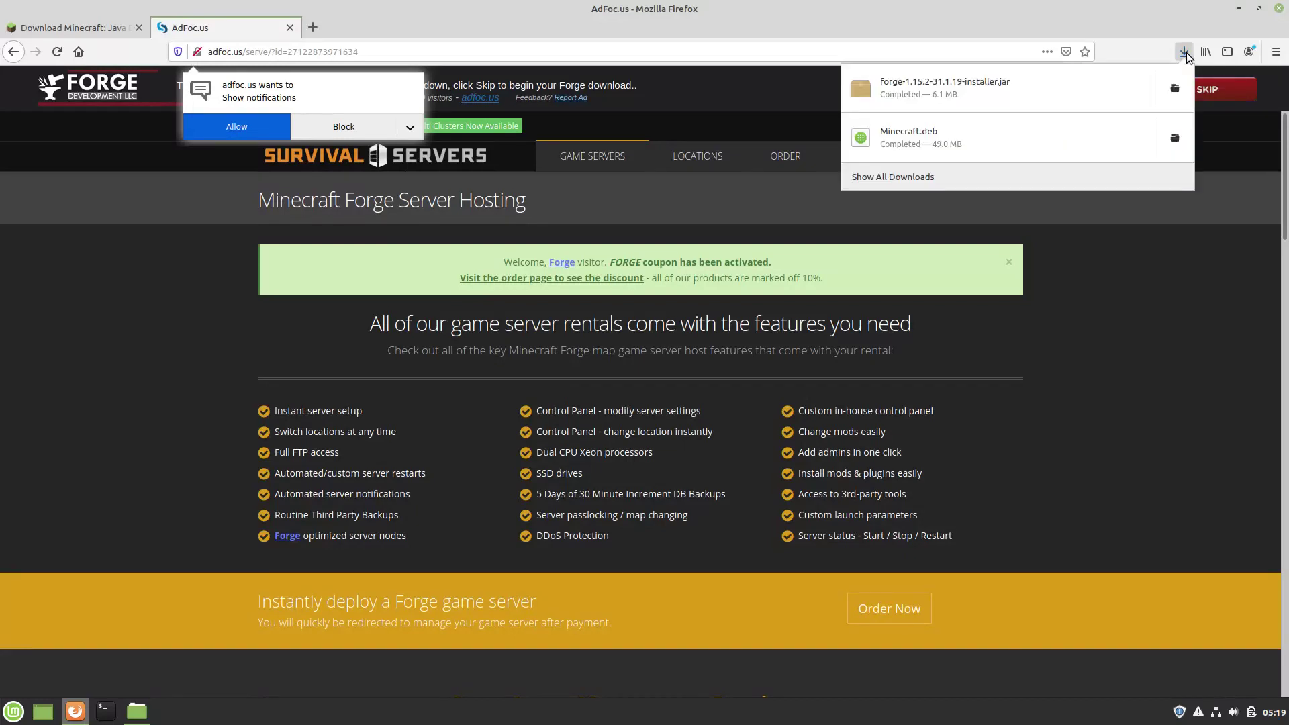
left_click(1175, 86)
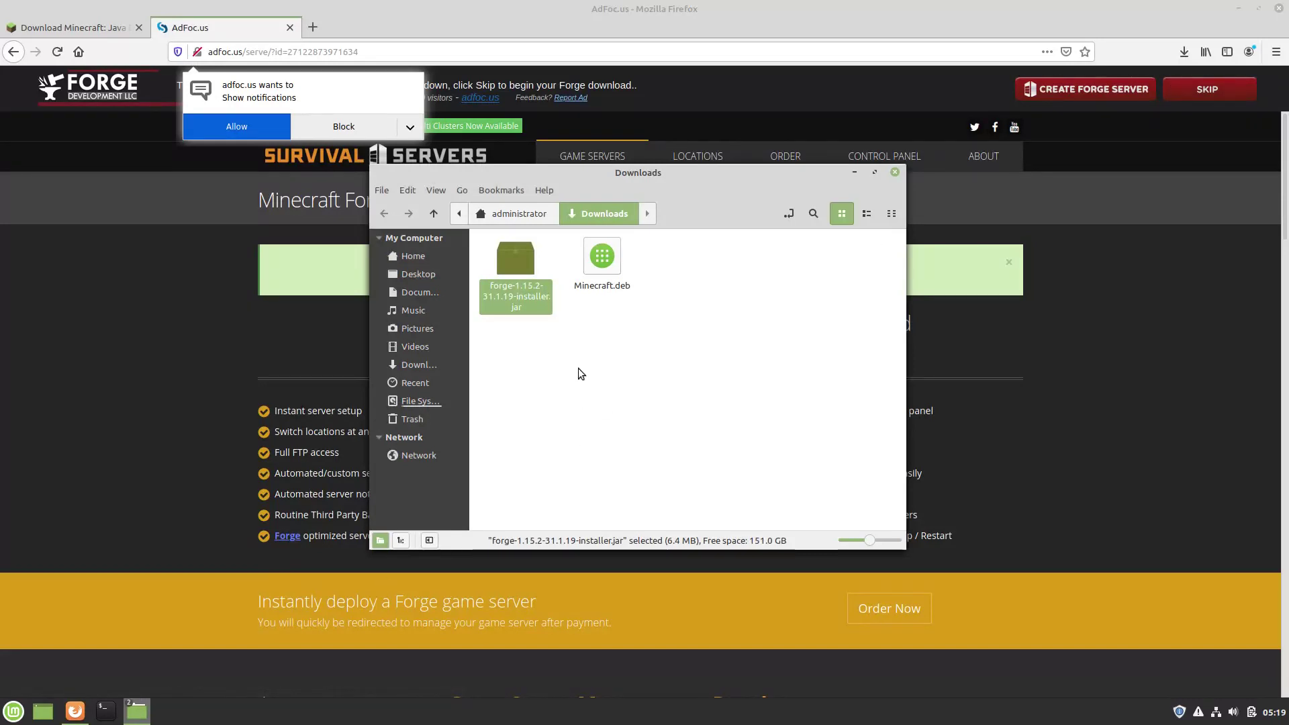
Enable 'Allow executing file as program' in forge-1.15.2-31.1.19-installer.jar's Permissions properties.
right_click(516, 290)
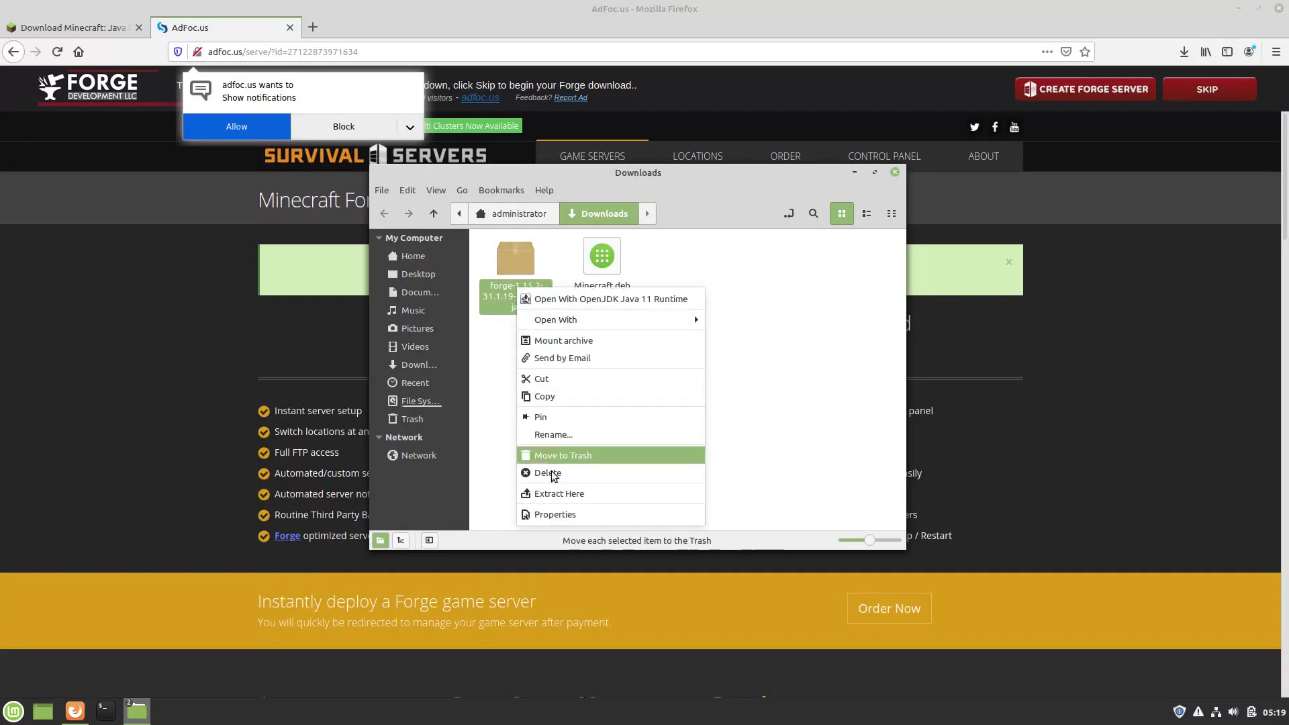
left_click(555, 515)
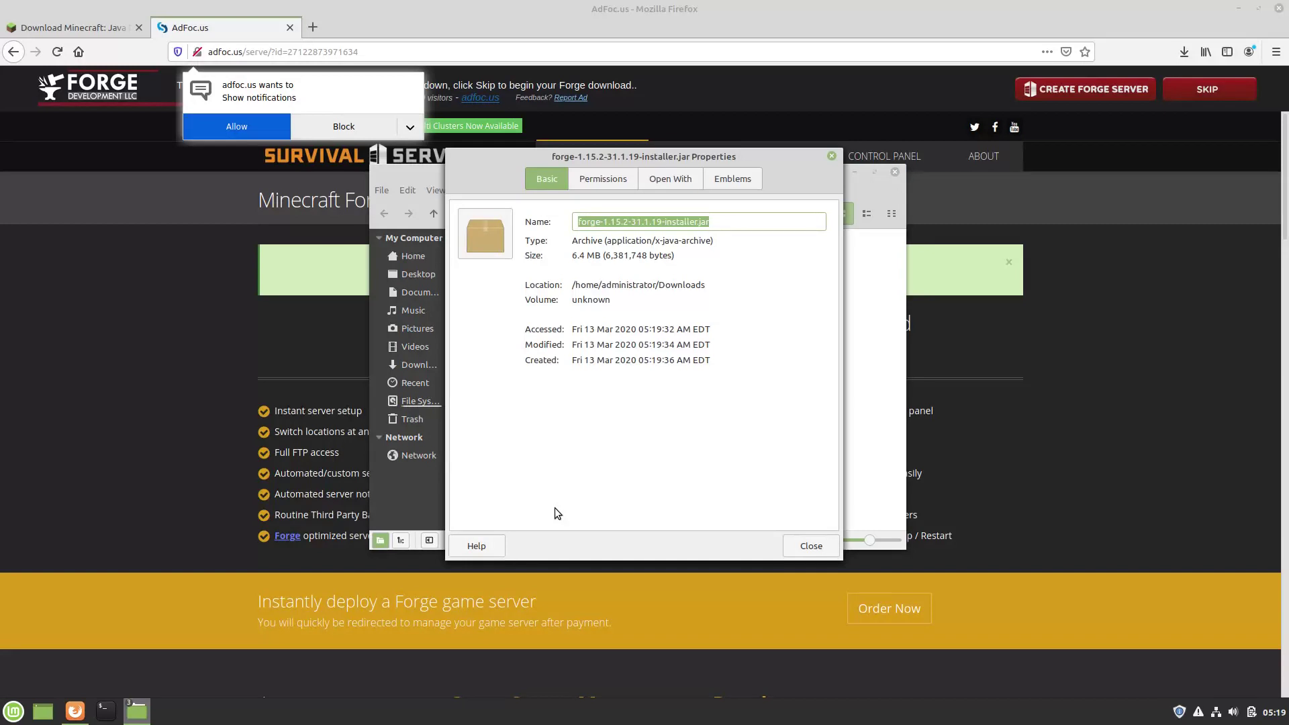
left_click(599, 177)
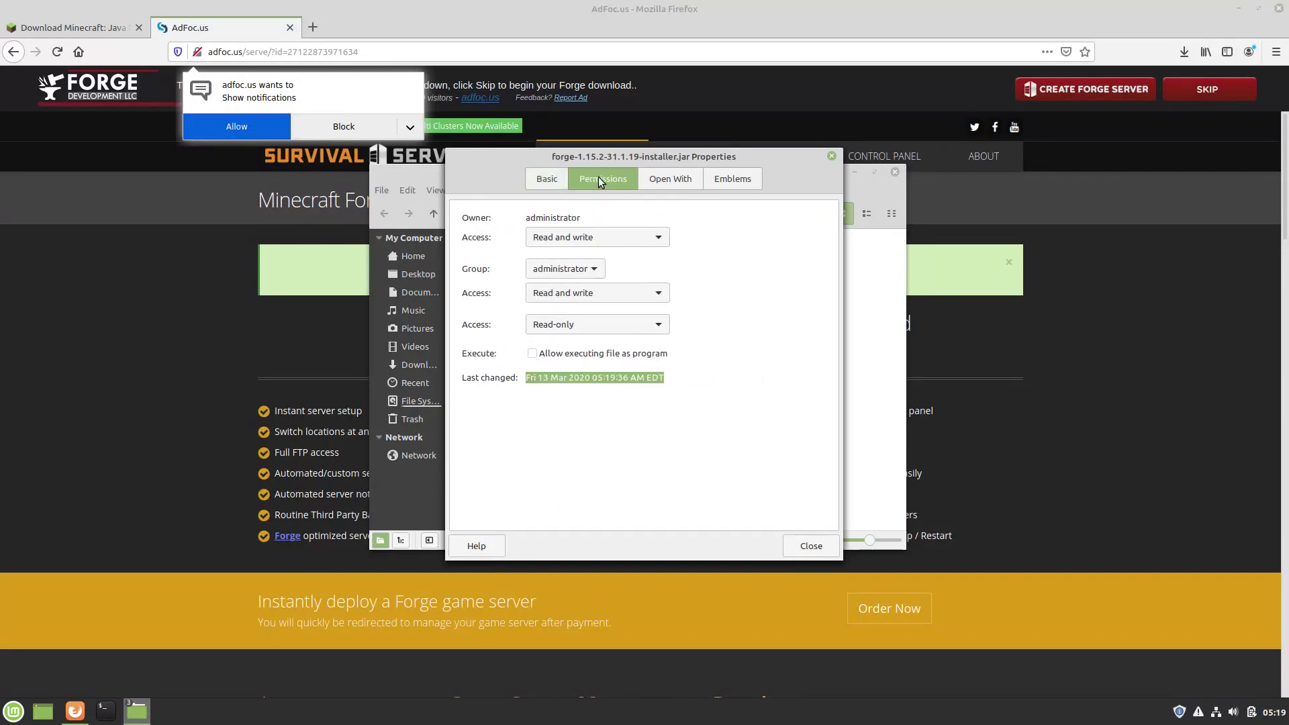
left_click(560, 354)
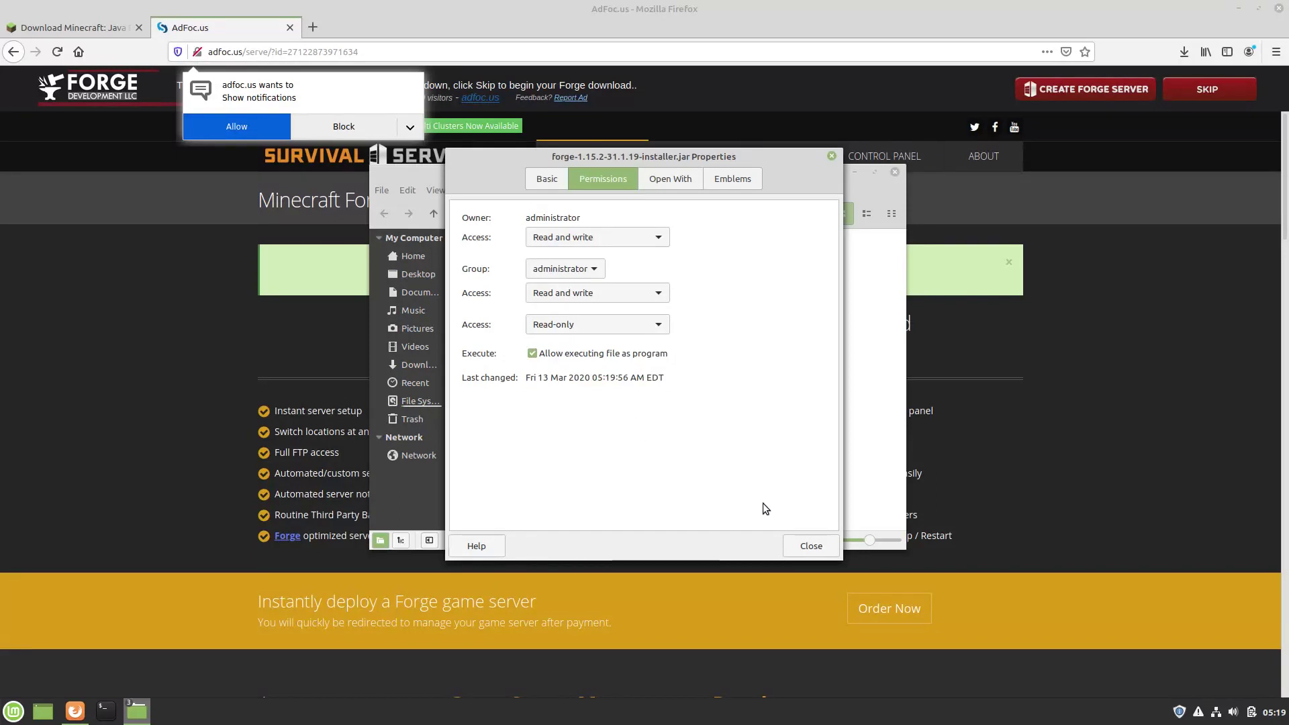
left_click(811, 546)
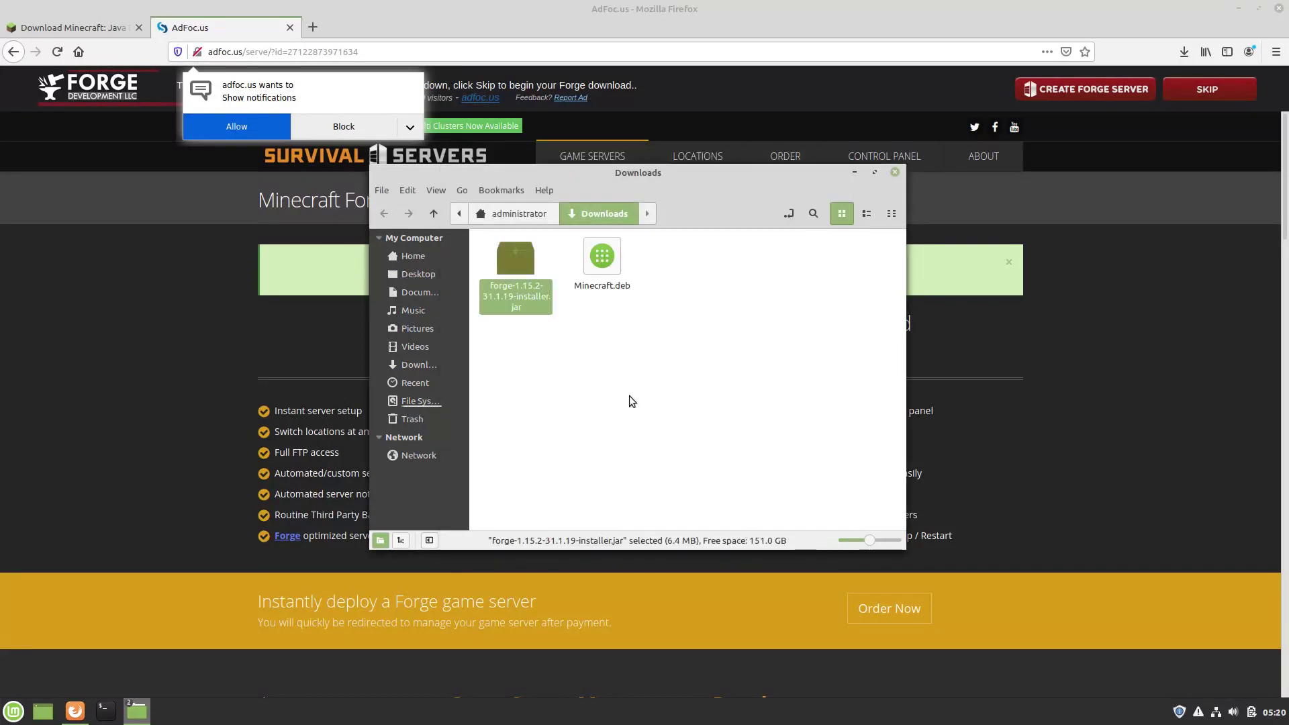
Run the Forge jar with OpenJDK Java 11 Runtime and install the client to the default folder.
right_click(512, 297)
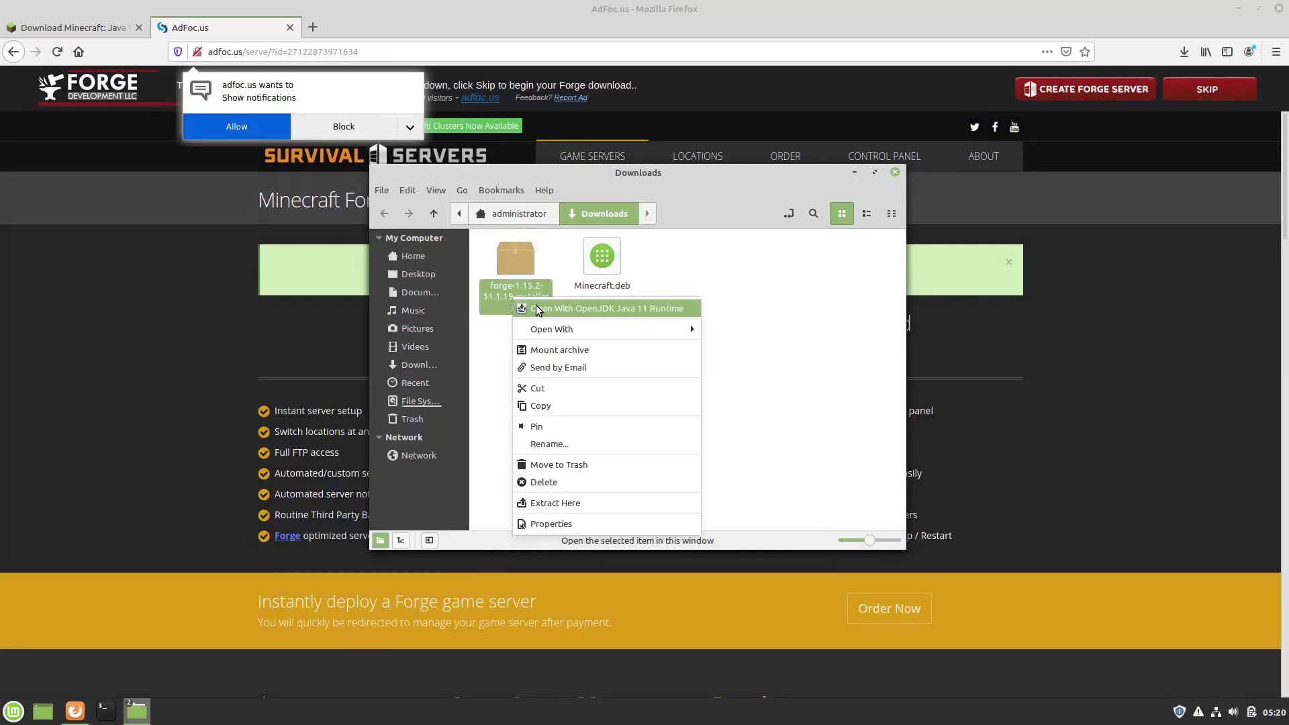
left_click(537, 308)
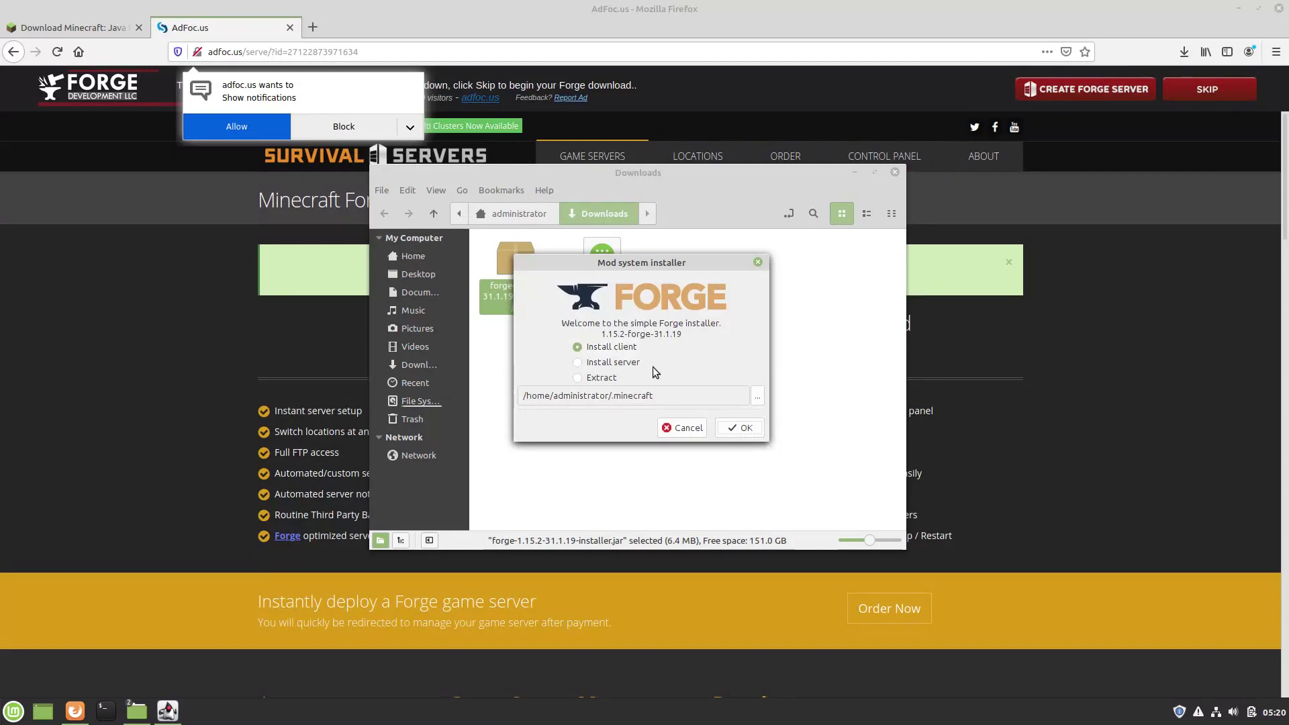
left_click(729, 430)
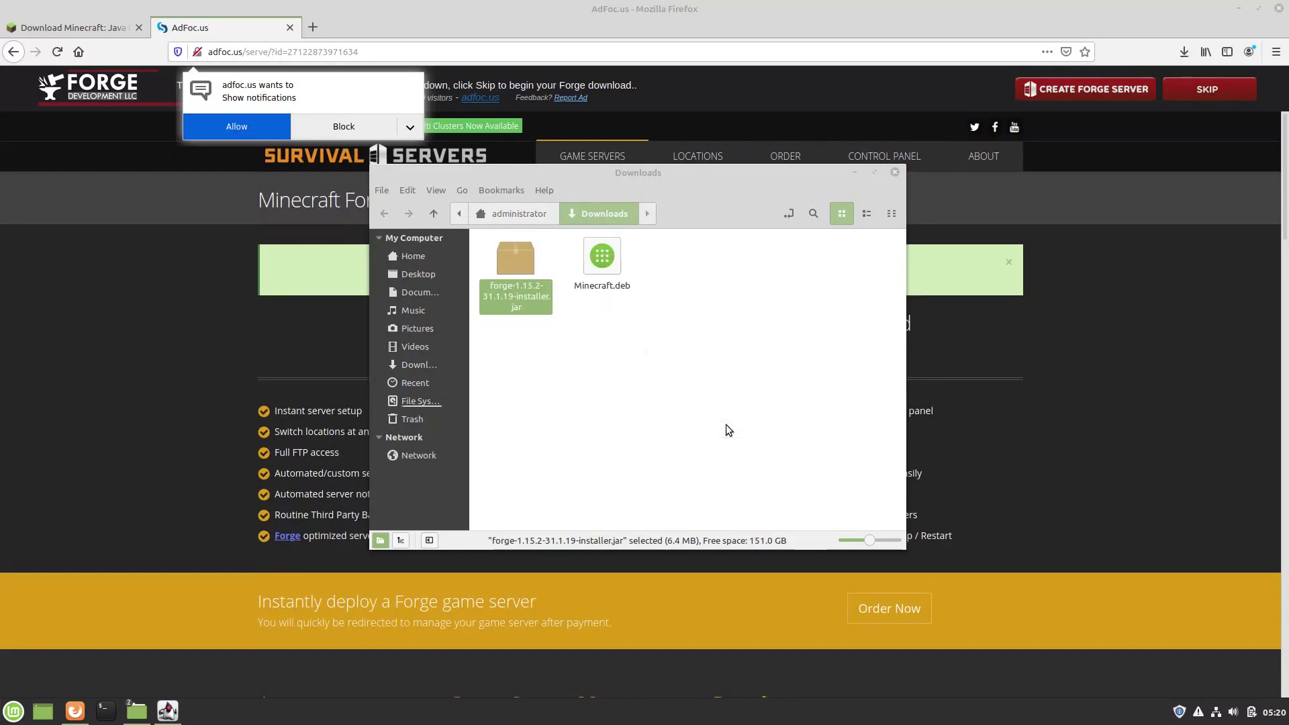